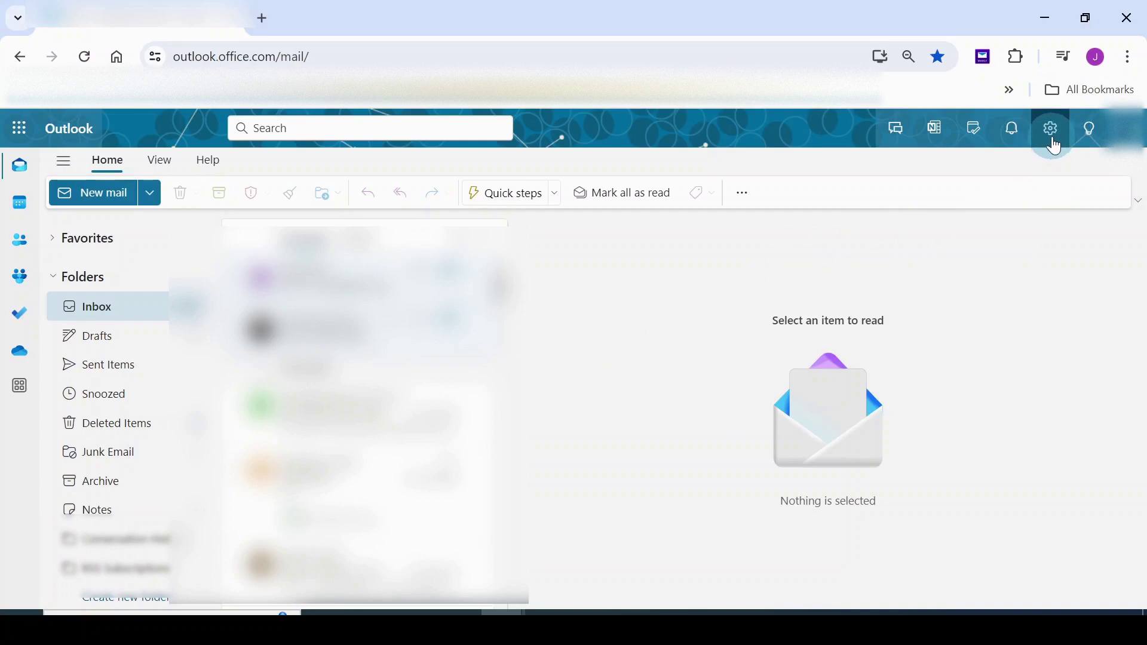
# - Open the Automatic replies settings page by searching settings for 'au'
pyautogui.click(1051, 130)
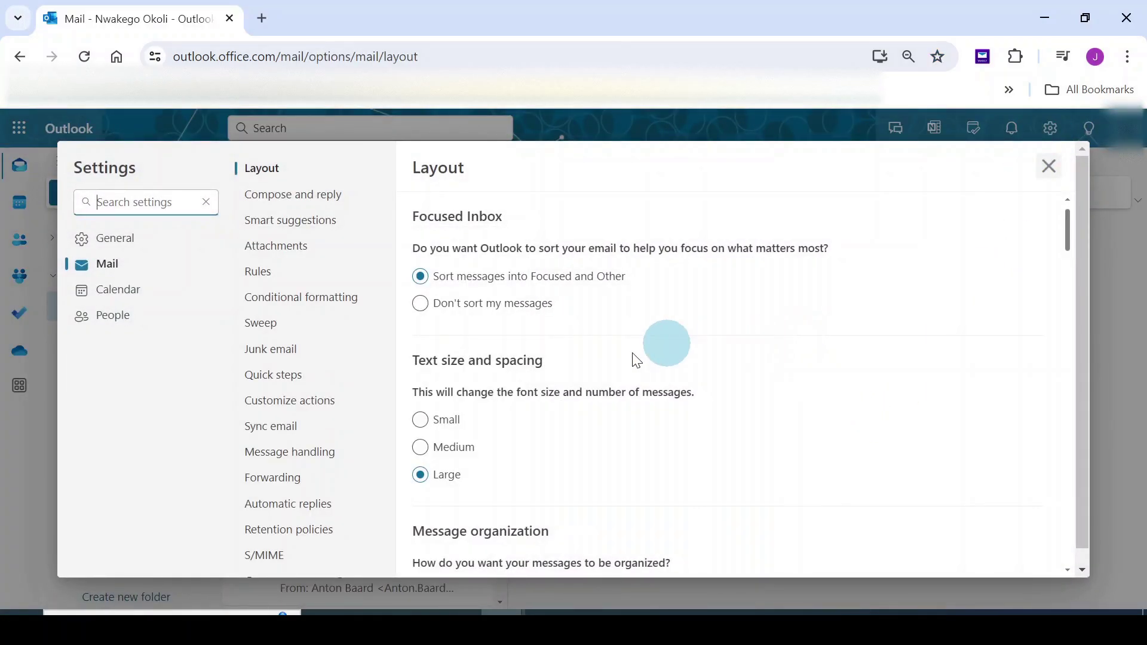
pyautogui.click(126, 203)
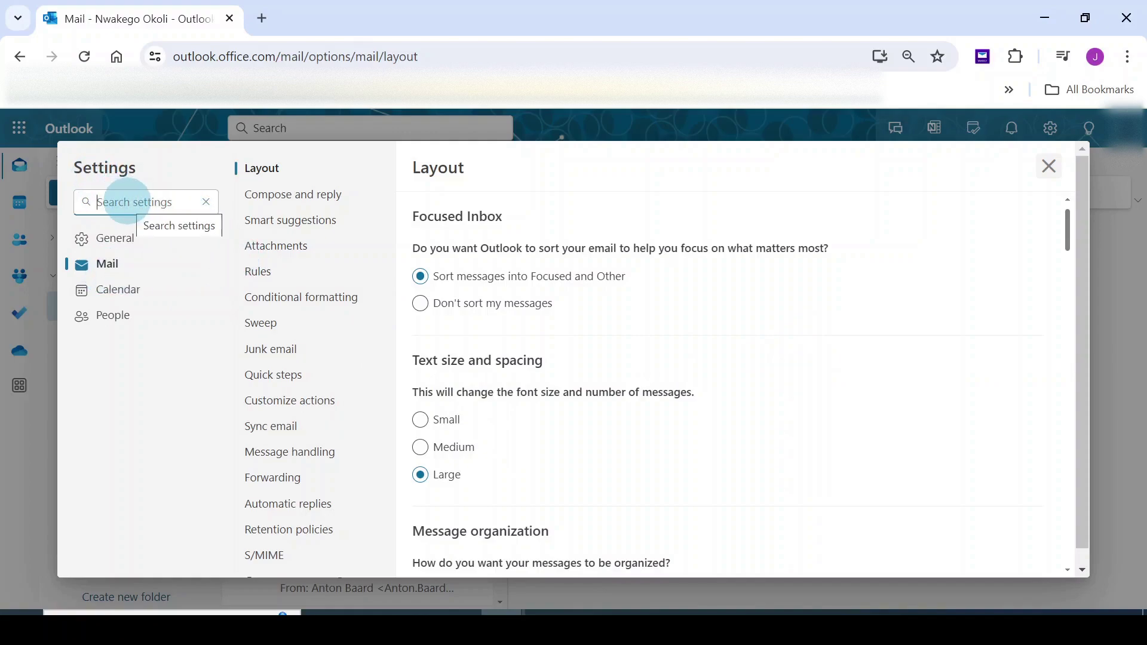
pyautogui.write('au')
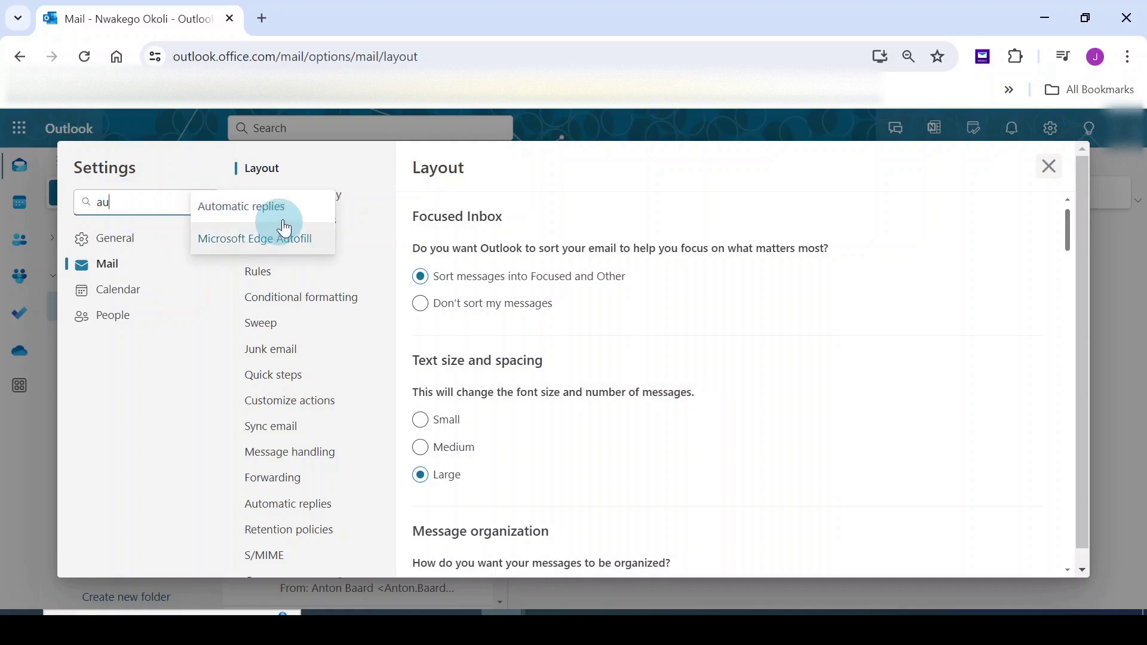
pyautogui.click(245, 208)
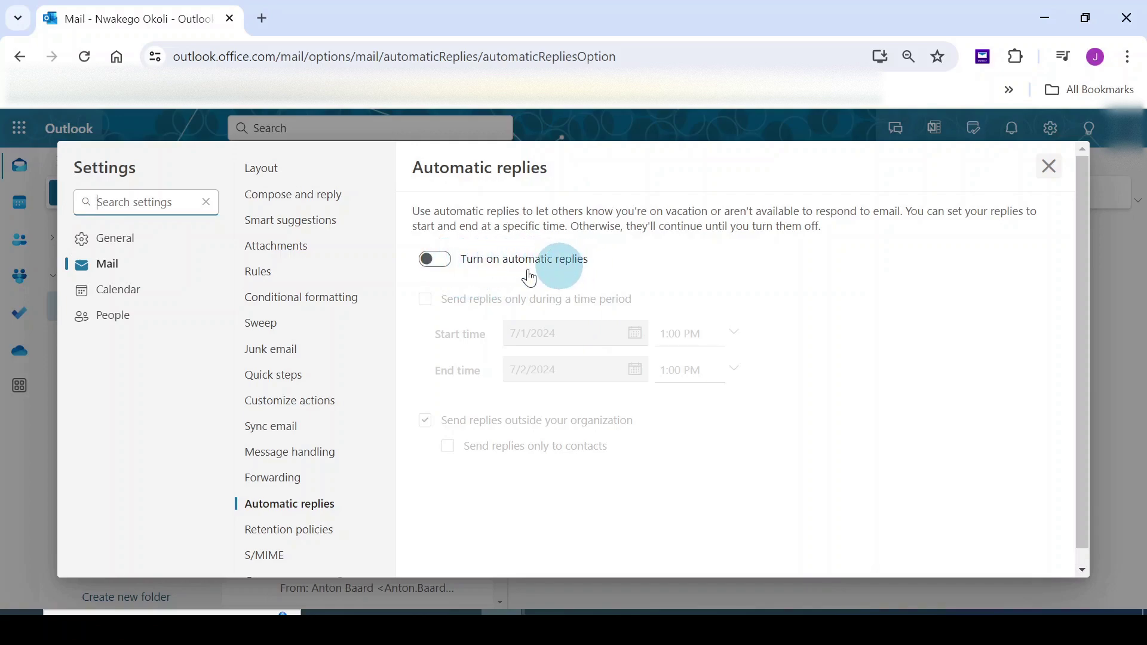
# - Enable automatic replies only from 7/1/2024 1:00 PM to 7/2/2024 1:00 PM
pyautogui.click(440, 265)
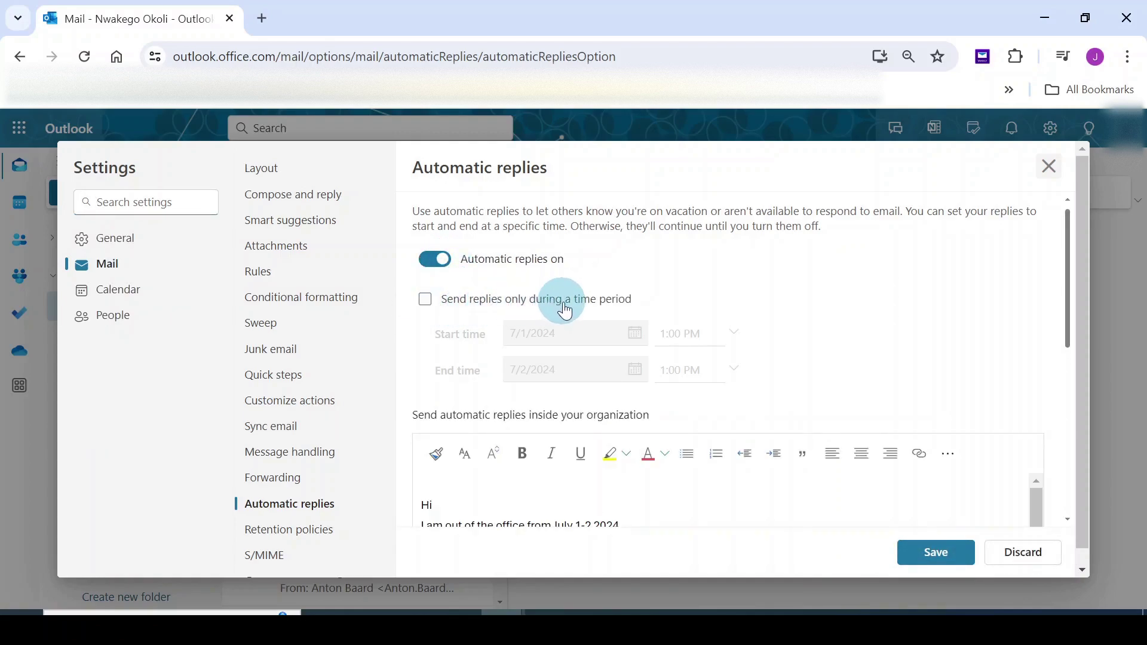
pyautogui.click(423, 302)
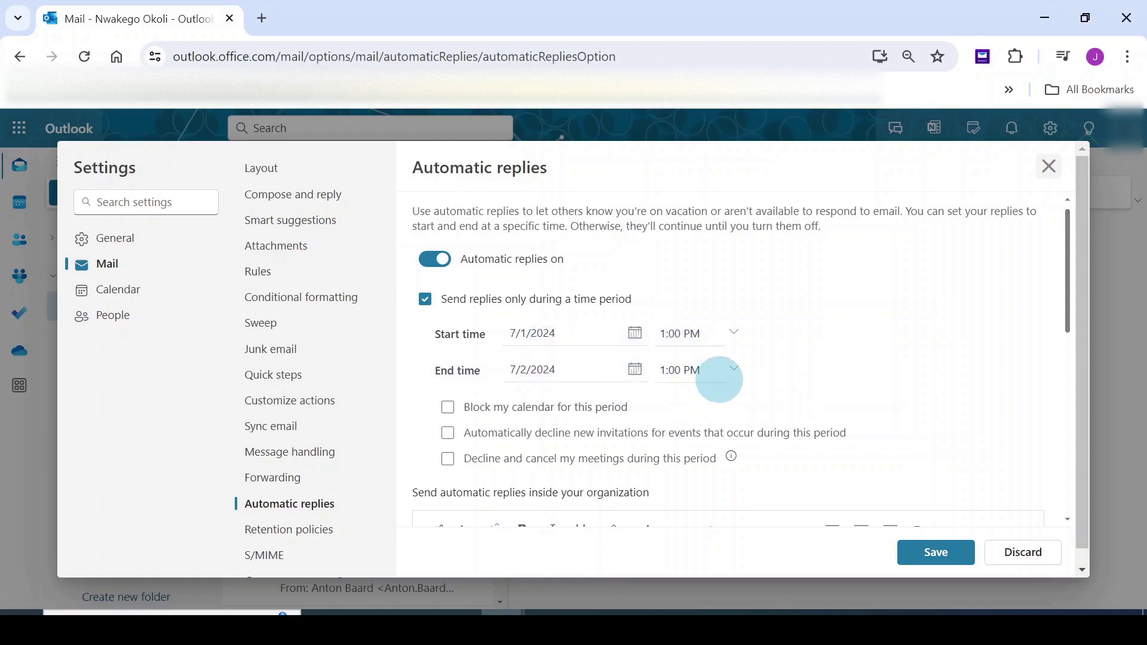
pyautogui.scroll(-2, 871, 356)
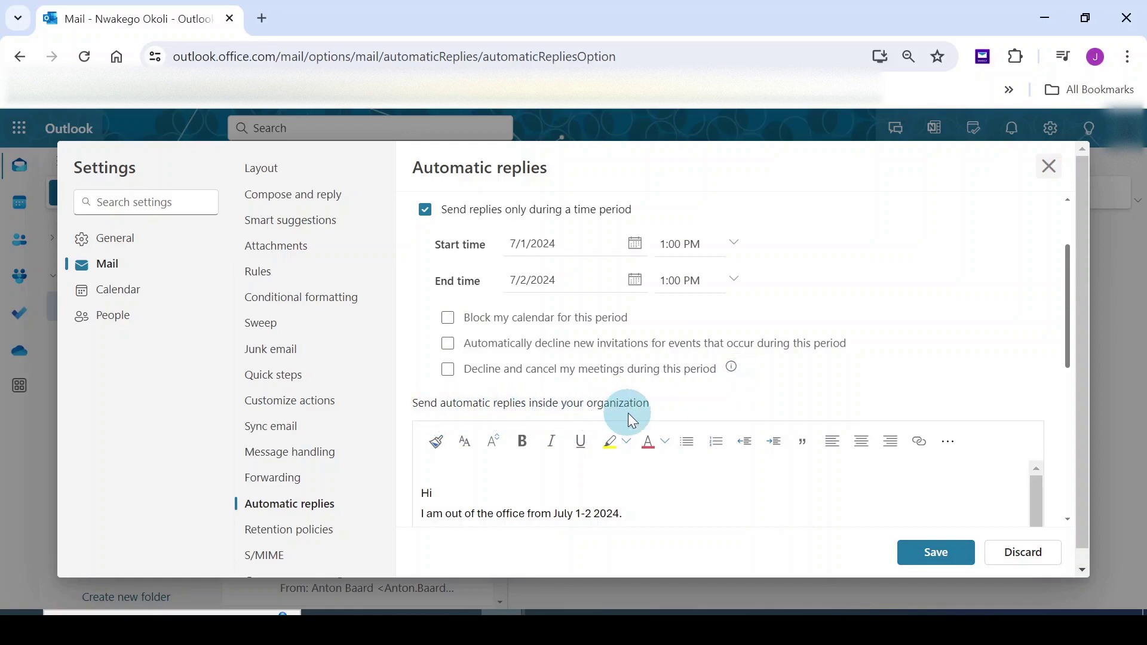
pyautogui.scroll(-2, 645, 404)
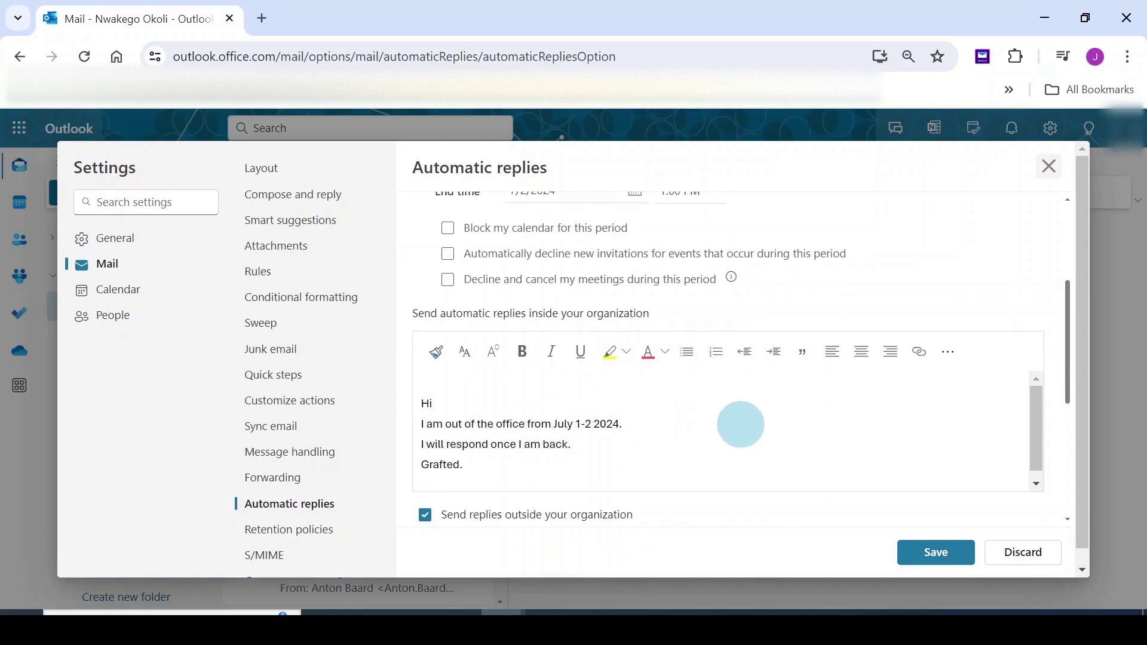
pyautogui.scroll(-1, 743, 418)
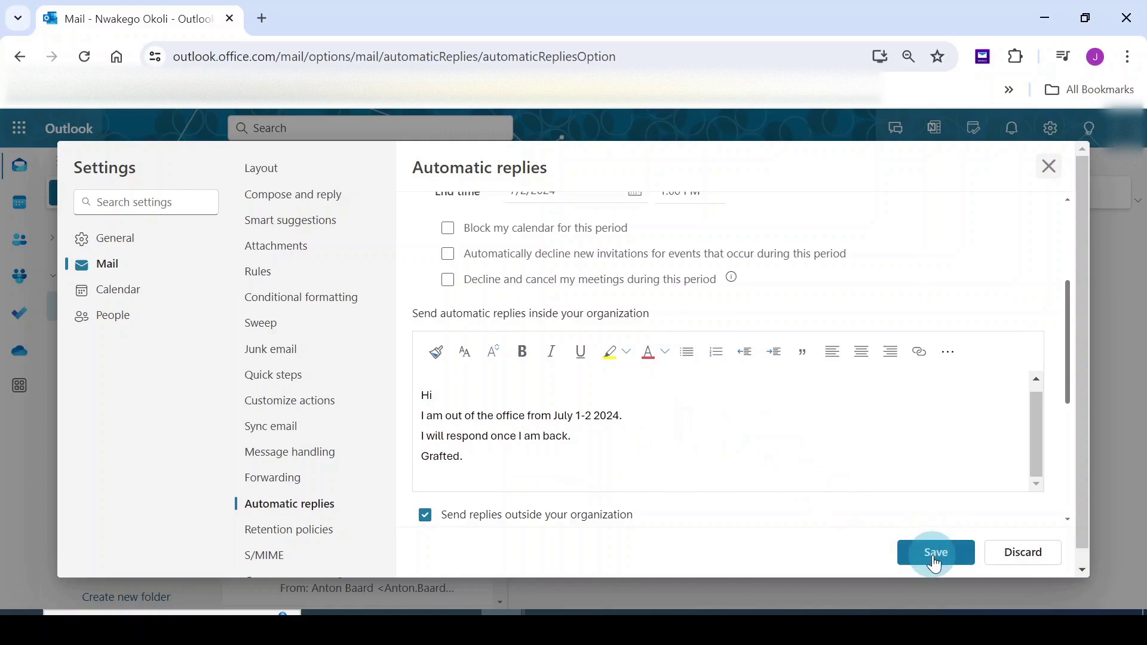